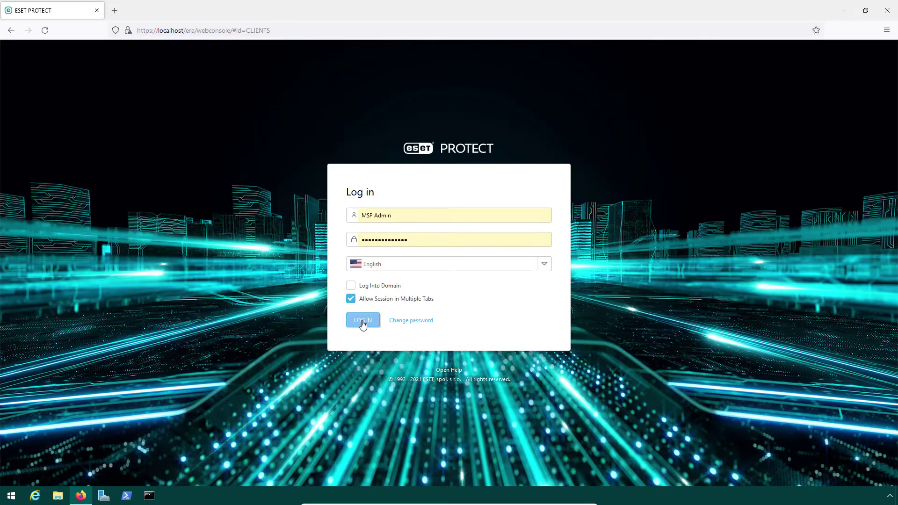
- Log in and open red-pc's alert about available operating system updates
left_click(363, 323)
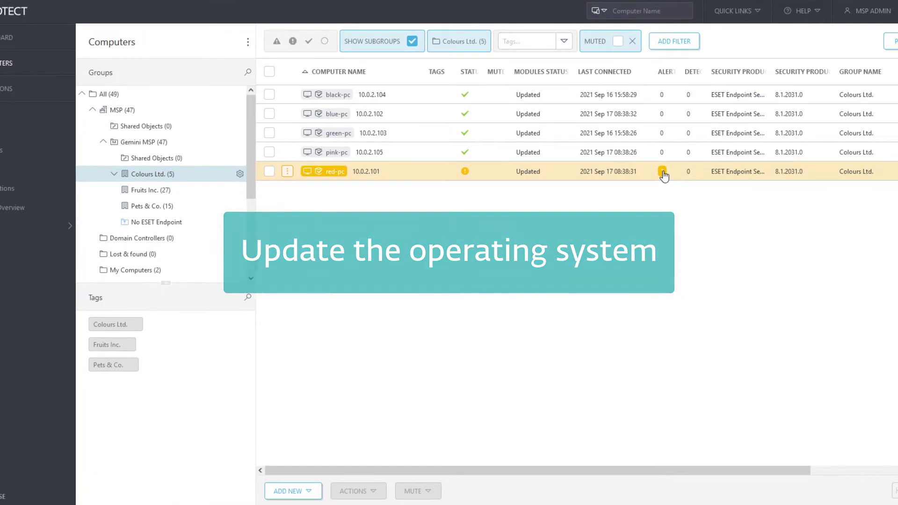
left_click(652, 180)
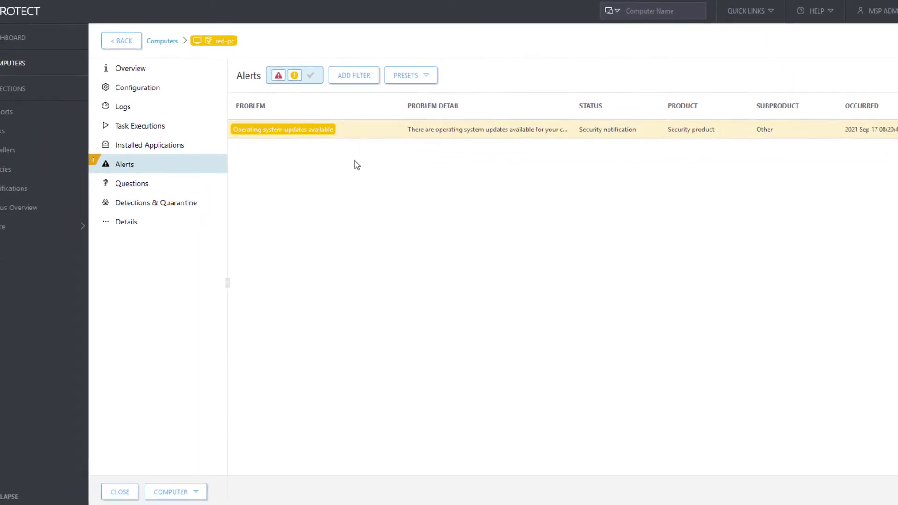
- Select the Computers with outdated operating system group and start a new client task for it
left_click(120, 40)
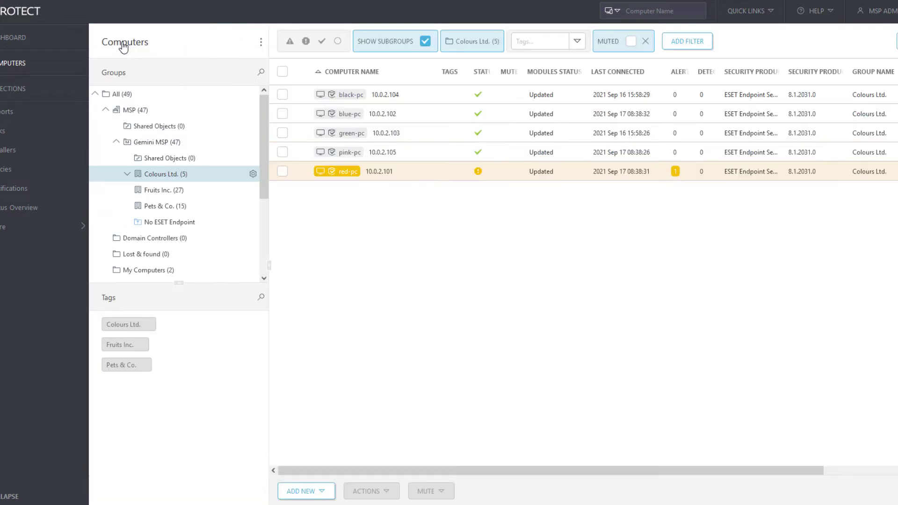
scroll(197, 182, "down", 3)
left_click(185, 248)
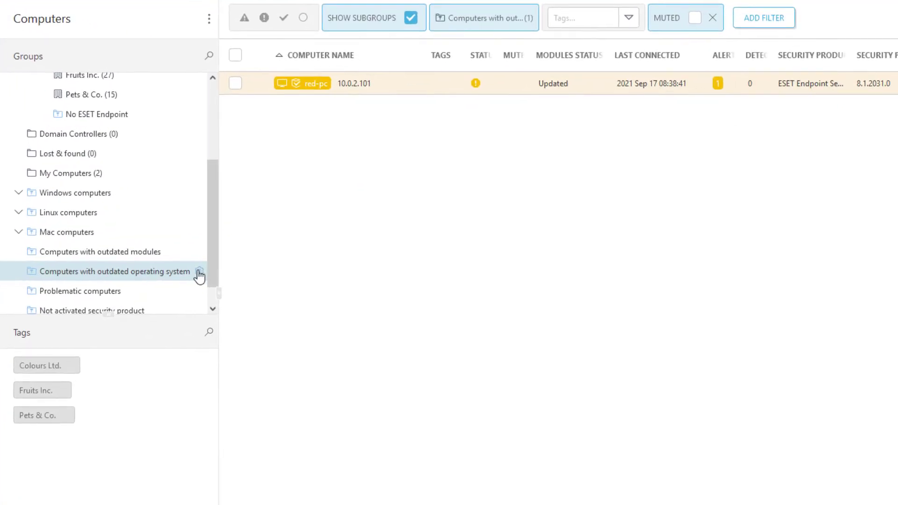
left_click(199, 272)
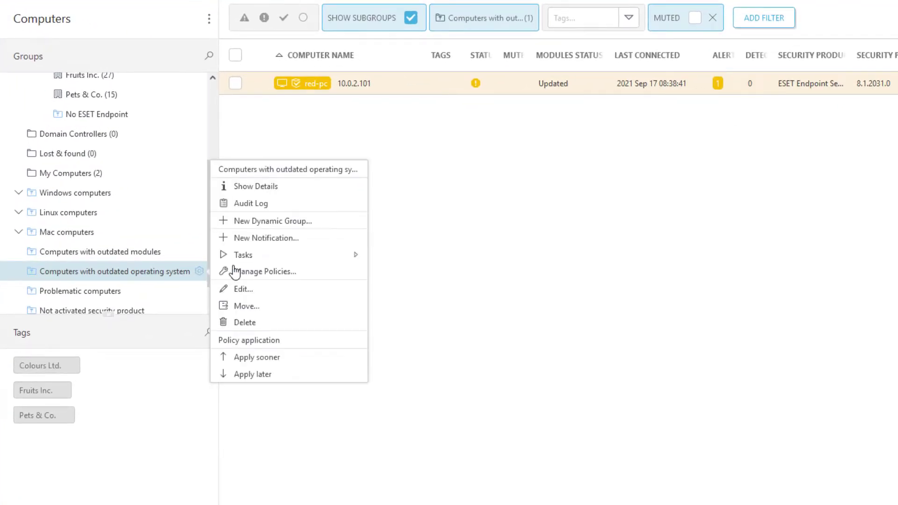
mouse_move(346, 255)
mouse_move(410, 267)
left_click(402, 322)
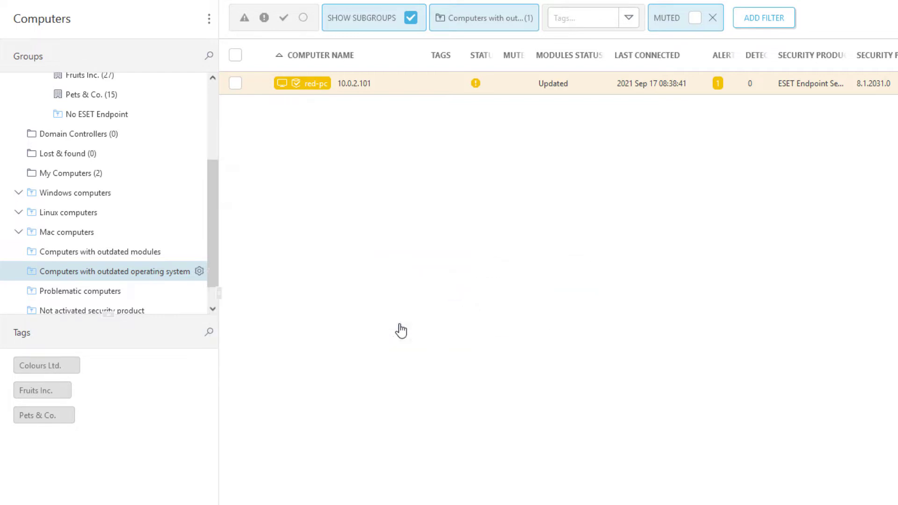
- Create the 'OS update' Operating System Update task: accept EULA, install optional updates, allow reboot
type("OS update")
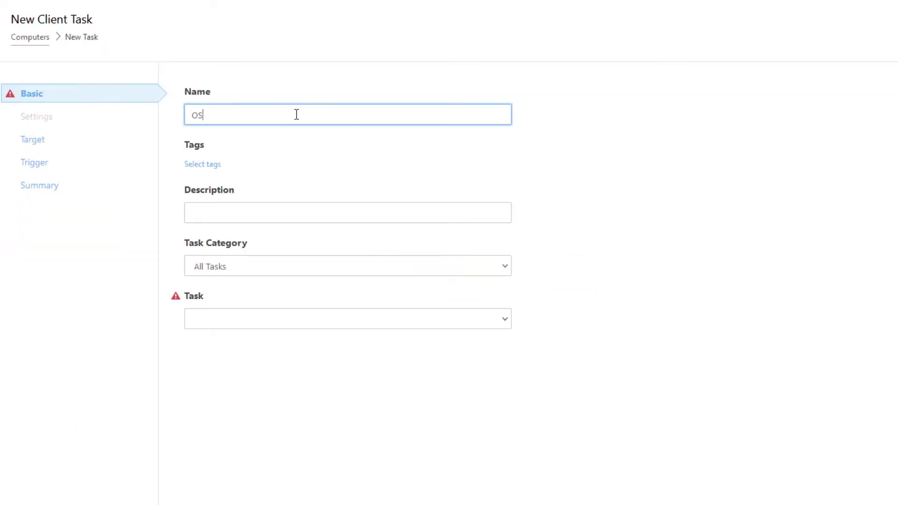
left_click(292, 323)
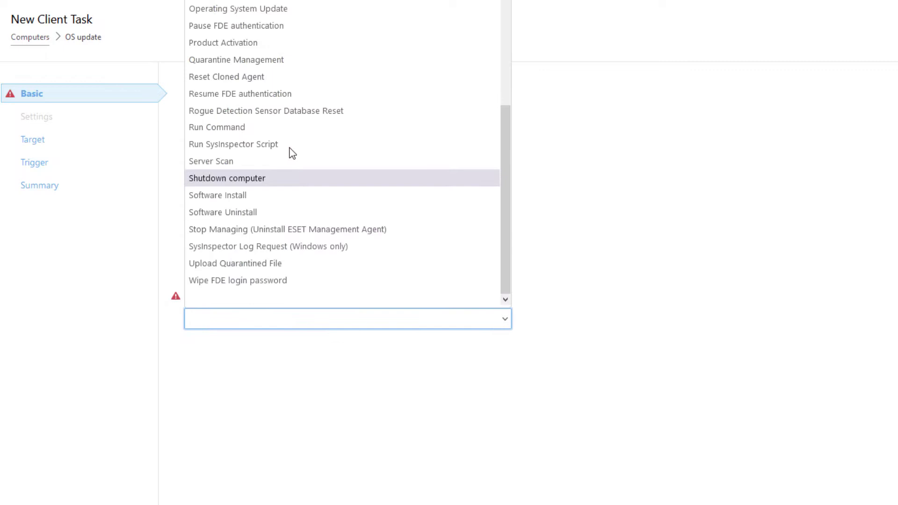
left_click(298, 13)
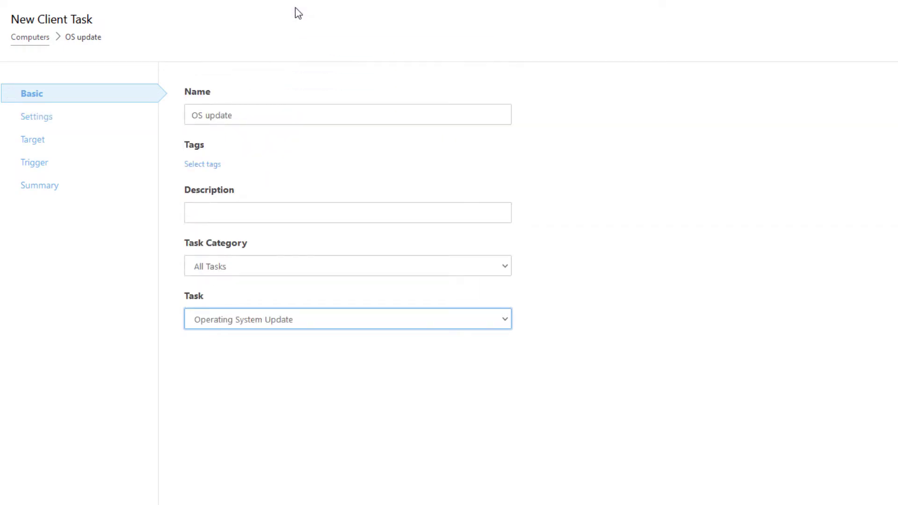
left_click(39, 121)
left_click(190, 143)
left_click(190, 189)
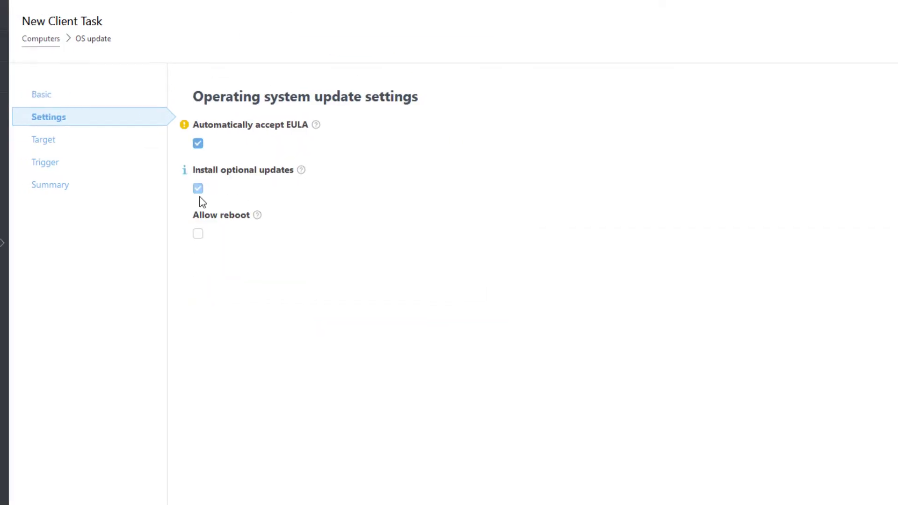
left_click(190, 235)
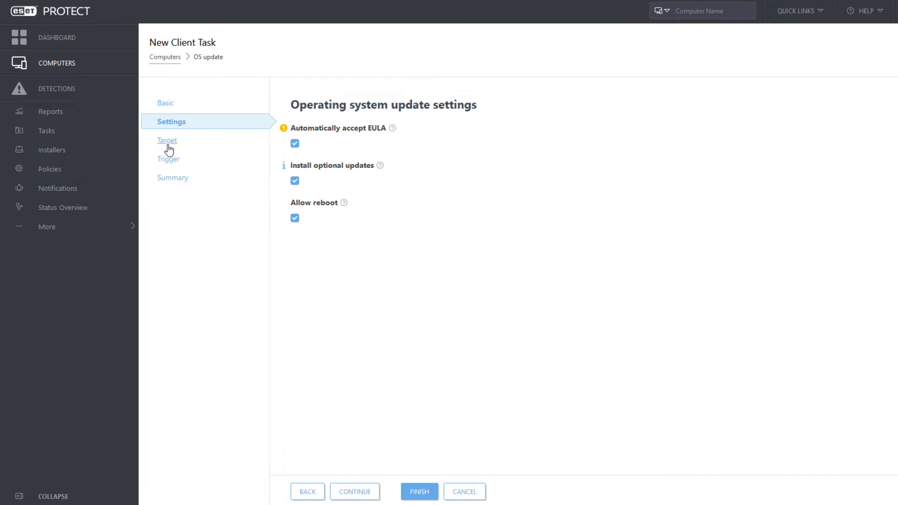
left_click(168, 146)
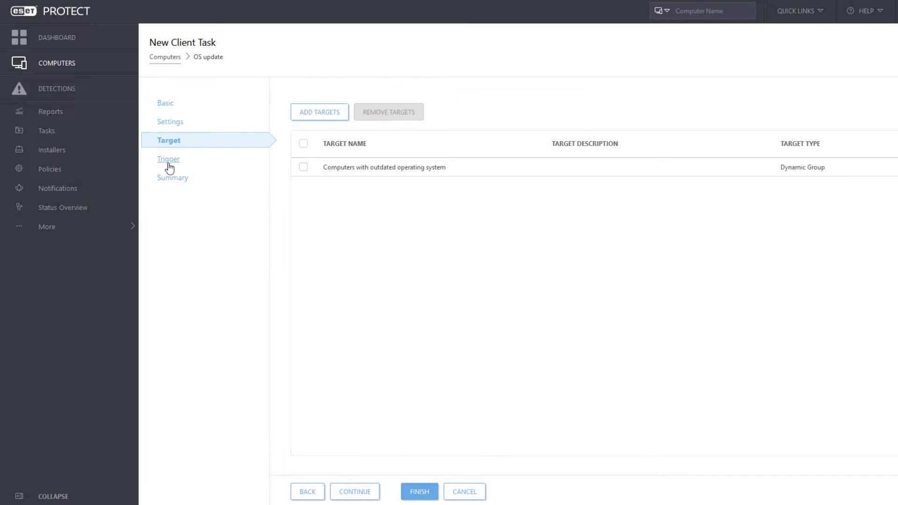
left_click(168, 162)
left_click(427, 492)
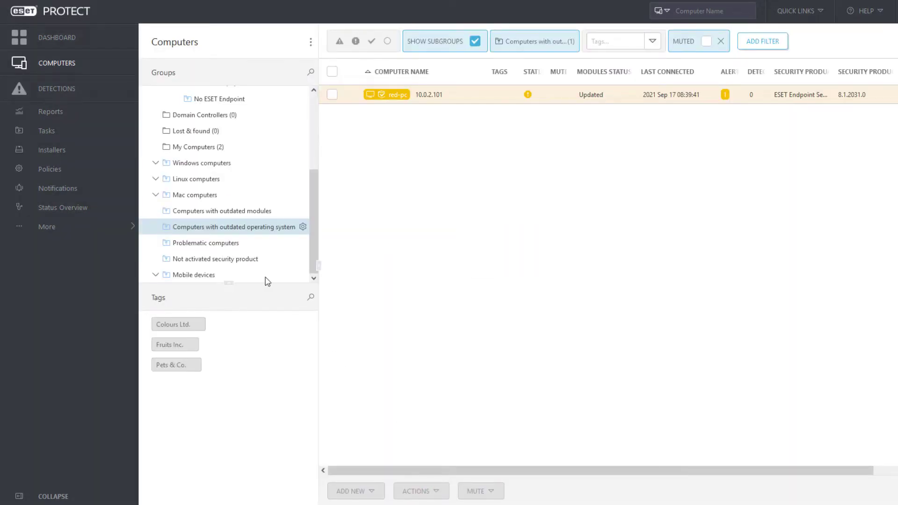
- Refresh Tasks until OS update shows completed, then list the Colours Ltd. computers
left_click(82, 135)
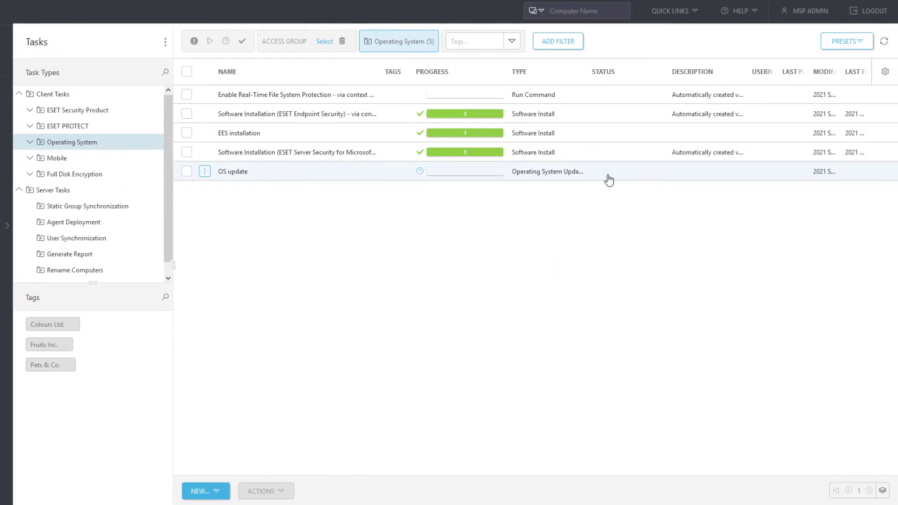
left_click(886, 43)
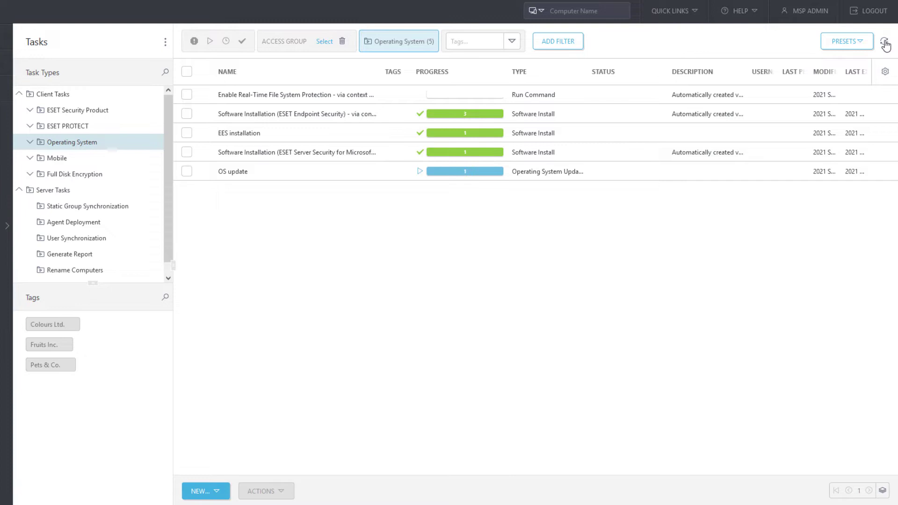
left_click(885, 43)
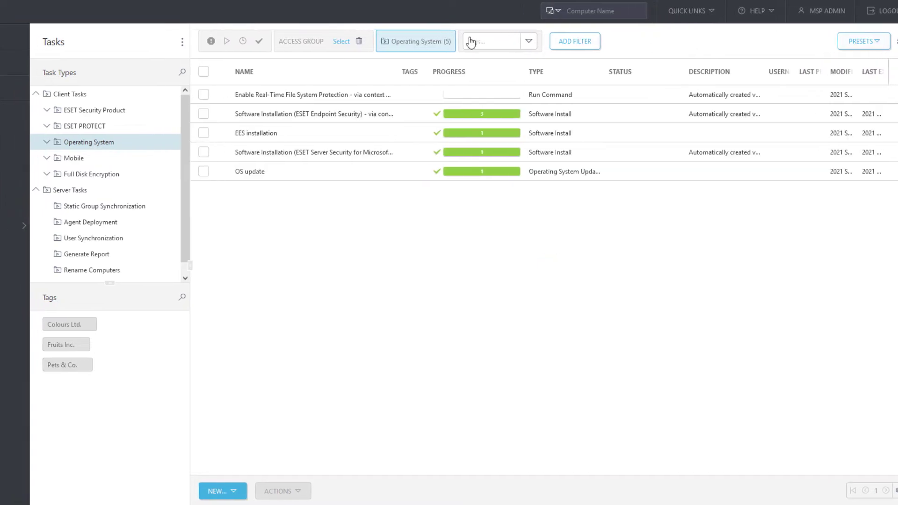
left_click(59, 65)
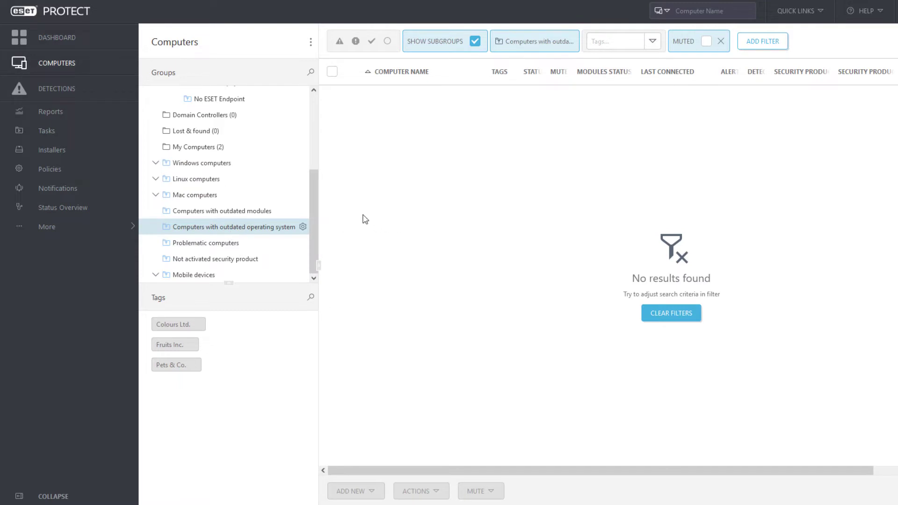
scroll(253, 187, "up", 3)
left_click(253, 181)
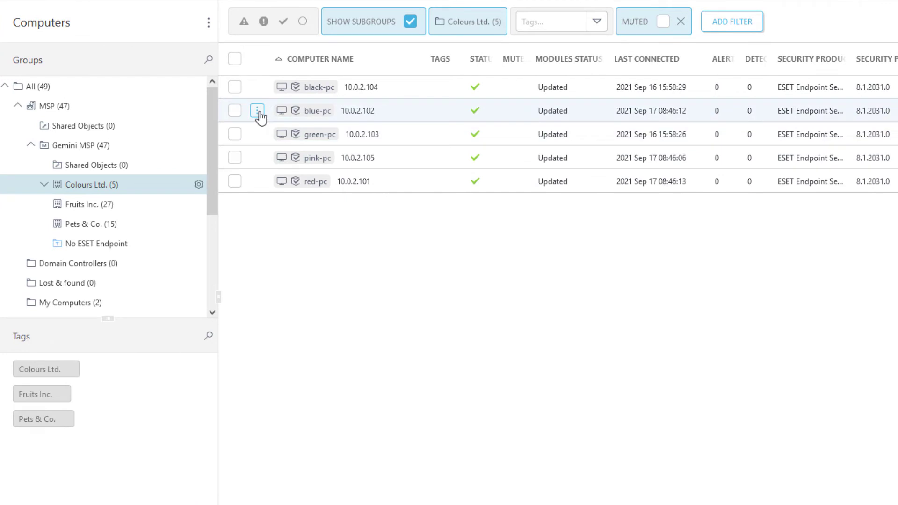
- Start a new Run Command client task named 'Enable RDP' for blue-pc
left_click(257, 111)
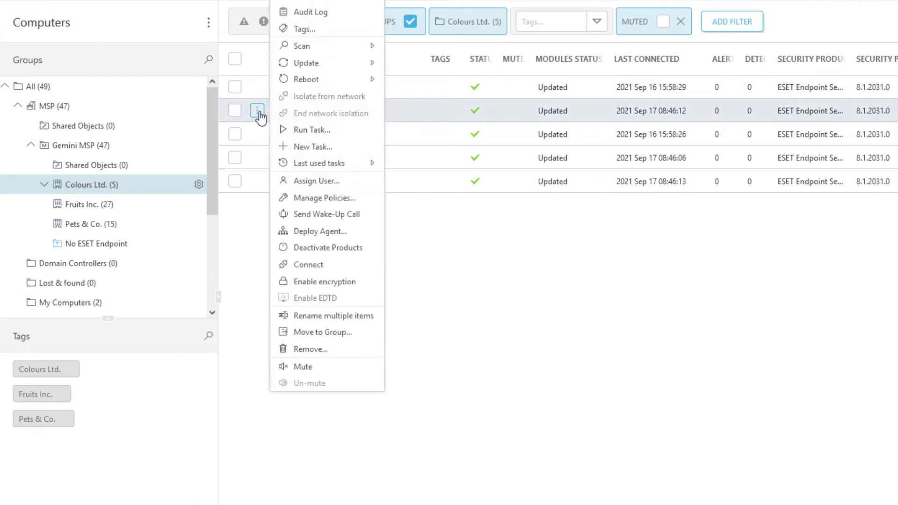
left_click(338, 149)
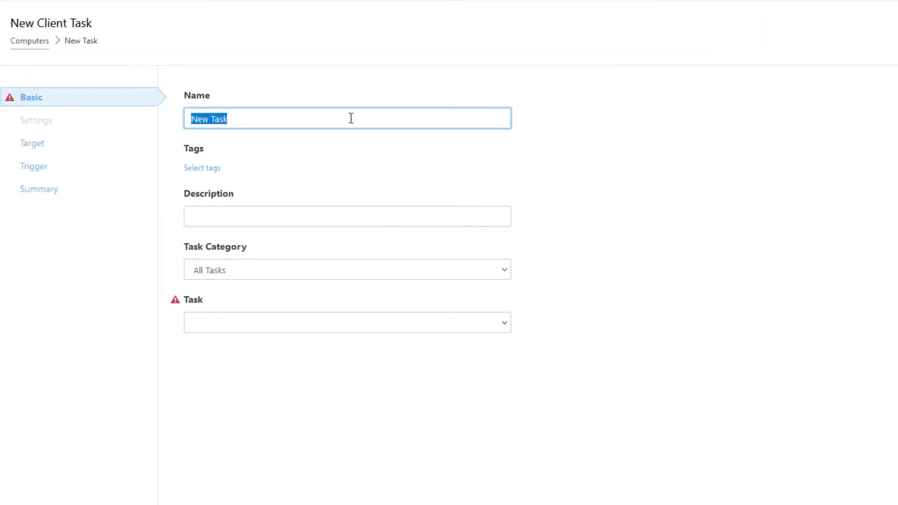
type("Enable RDP")
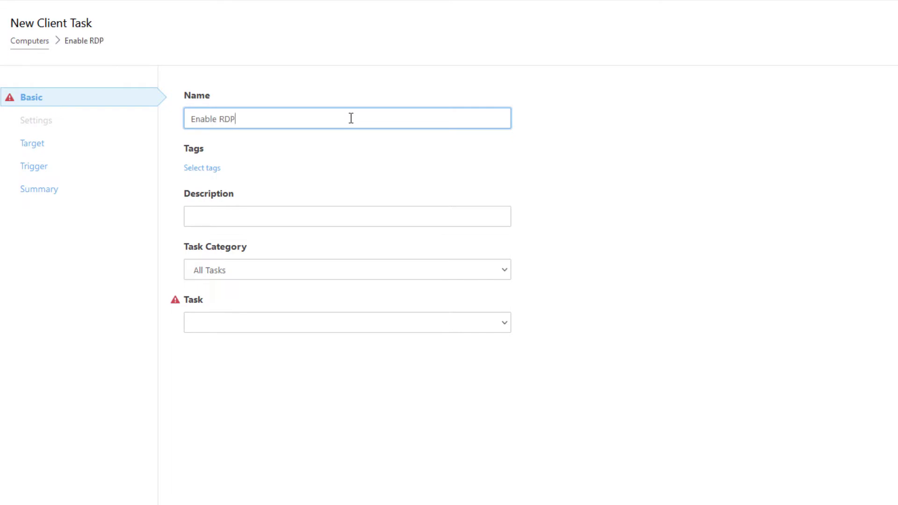
left_click(331, 323)
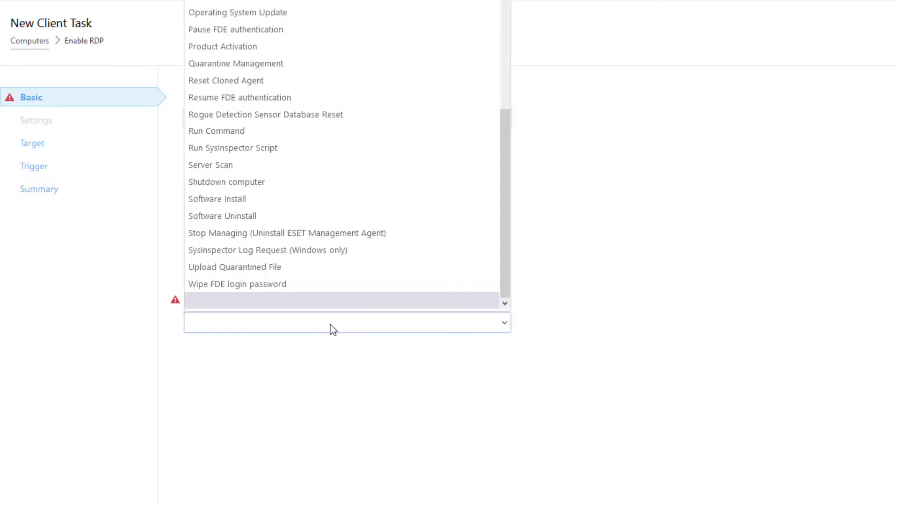
left_click(319, 132)
- Paste the registry command that enables RDP, review target and trigger, and finish the task
left_click(34, 126)
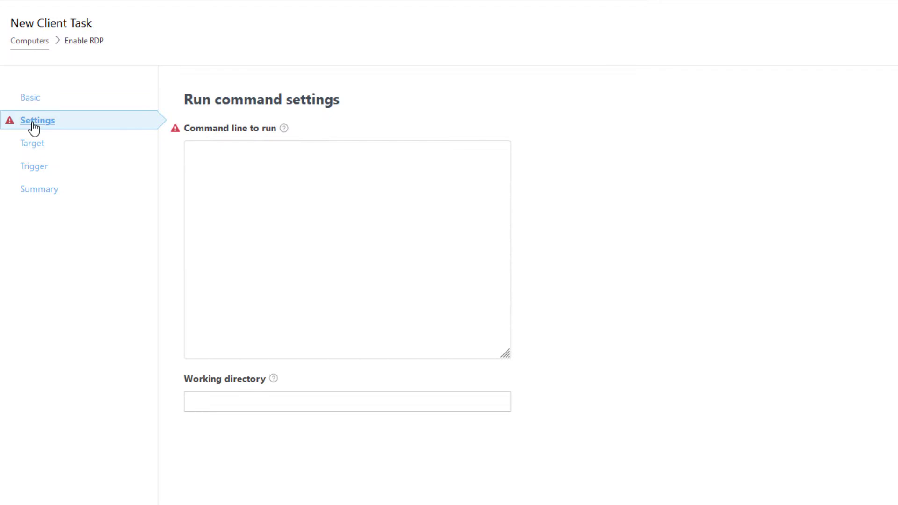
left_click(212, 157)
right_click(212, 154)
left_click(271, 252)
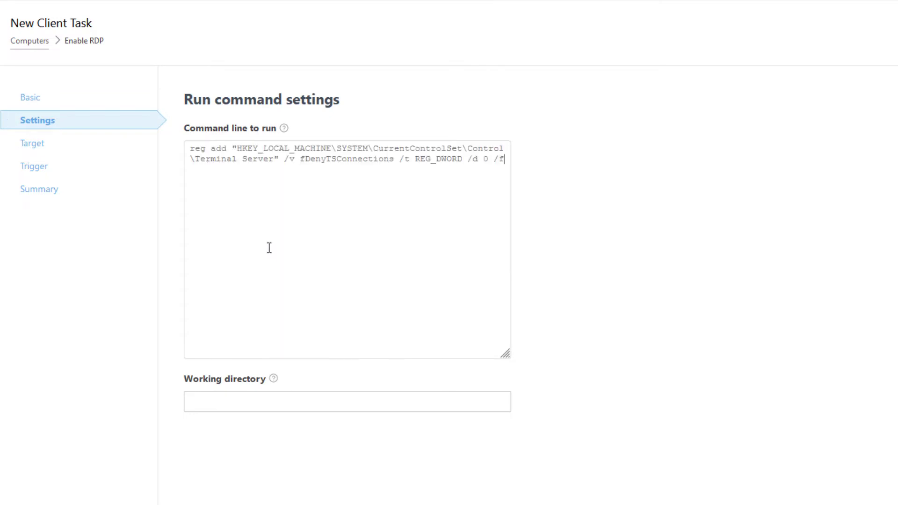
left_click(41, 146)
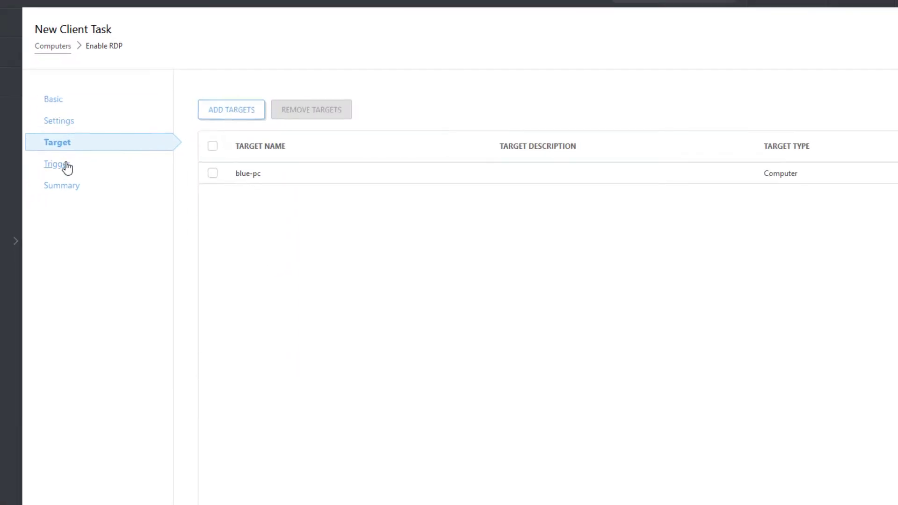
left_click(43, 167)
left_click(359, 494)
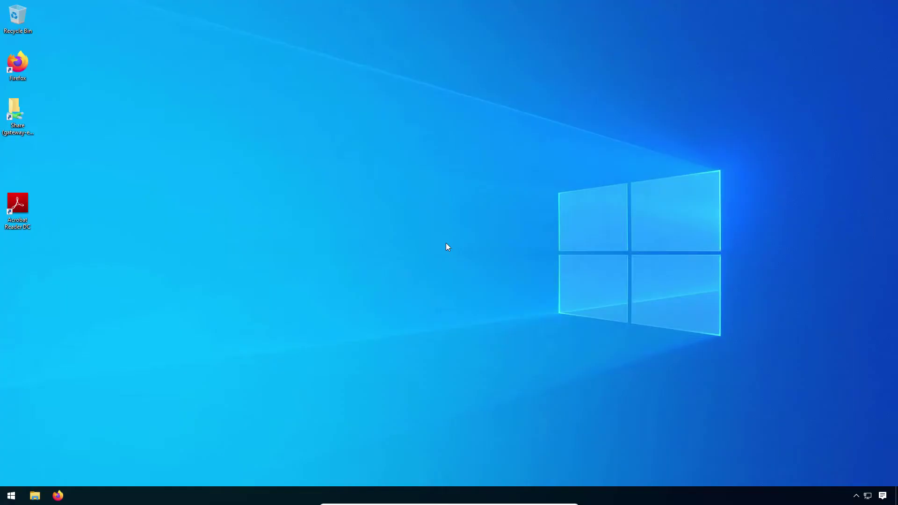
- Open the Remote tab of System Properties to confirm remote connections are allowed
right_click(11, 497)
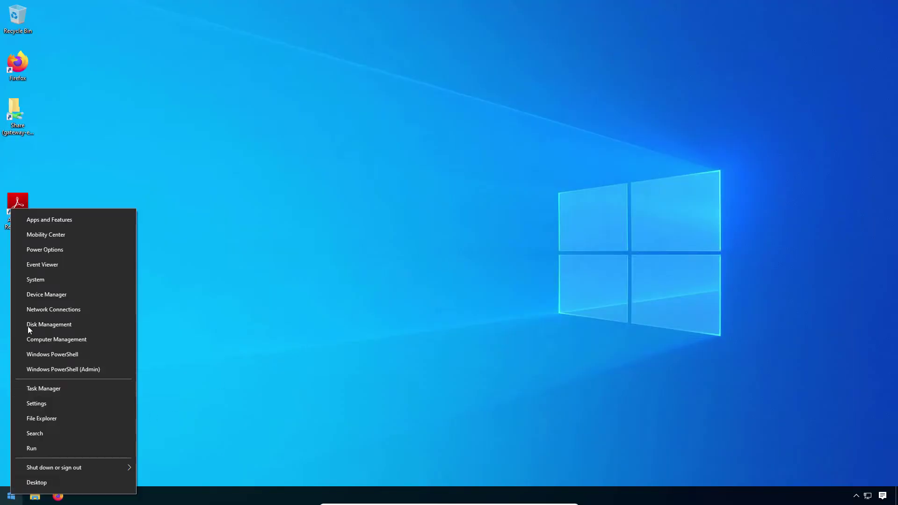
left_click(49, 283)
scroll(458, 318, "down", 5)
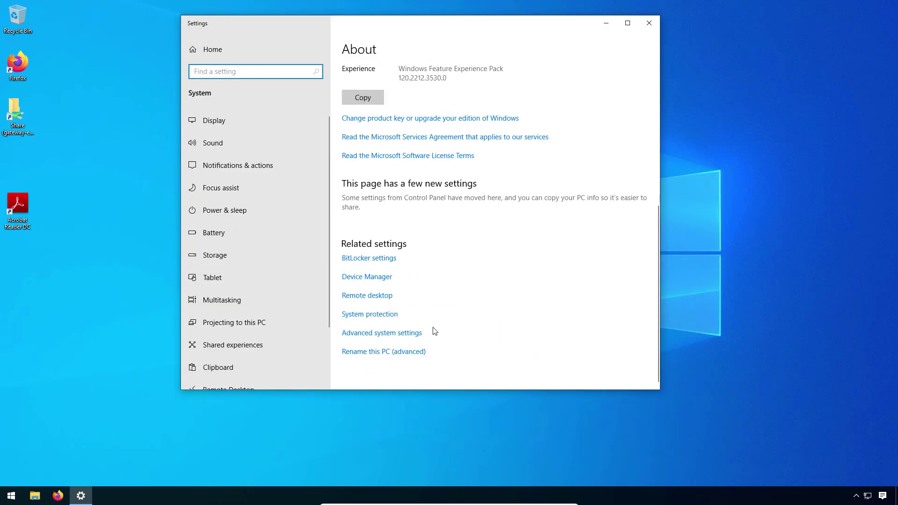
left_click(382, 333)
left_click(222, 84)
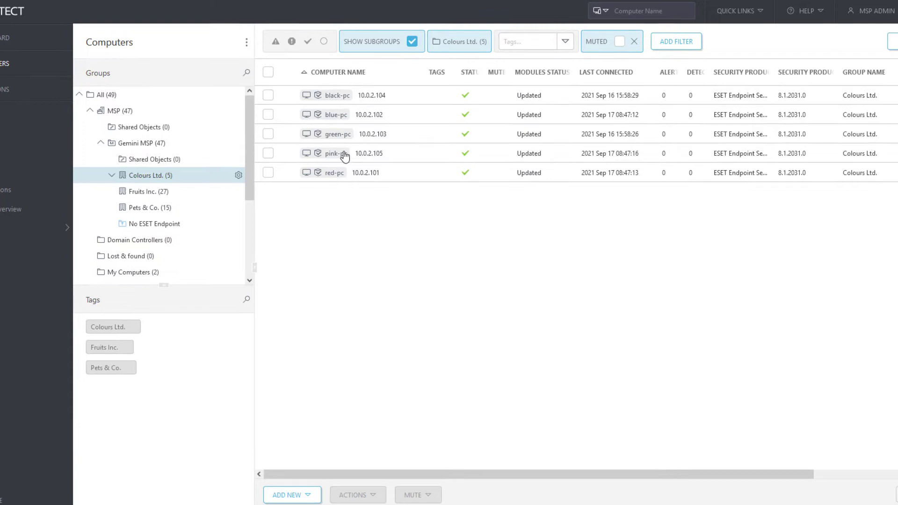
- View blue-pc's installed applications, showing only ESET products, then go to Policies
left_click(287, 114)
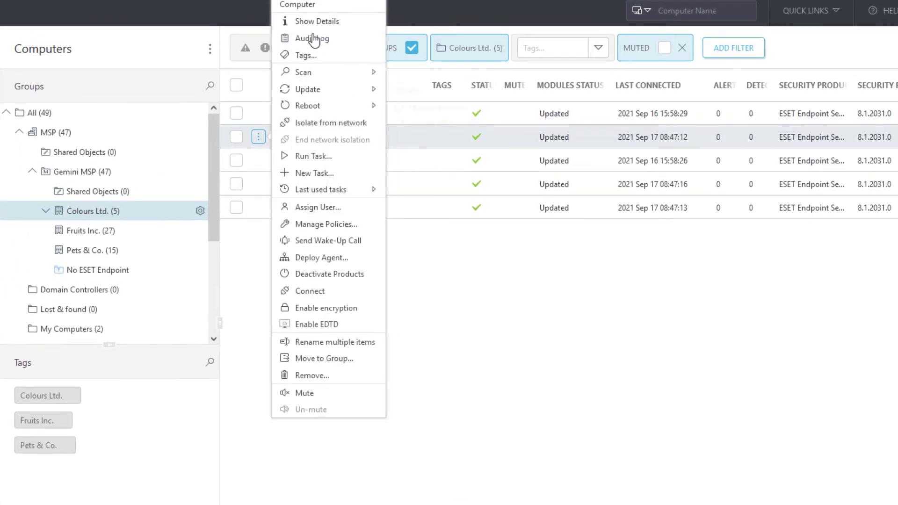
left_click(312, 23)
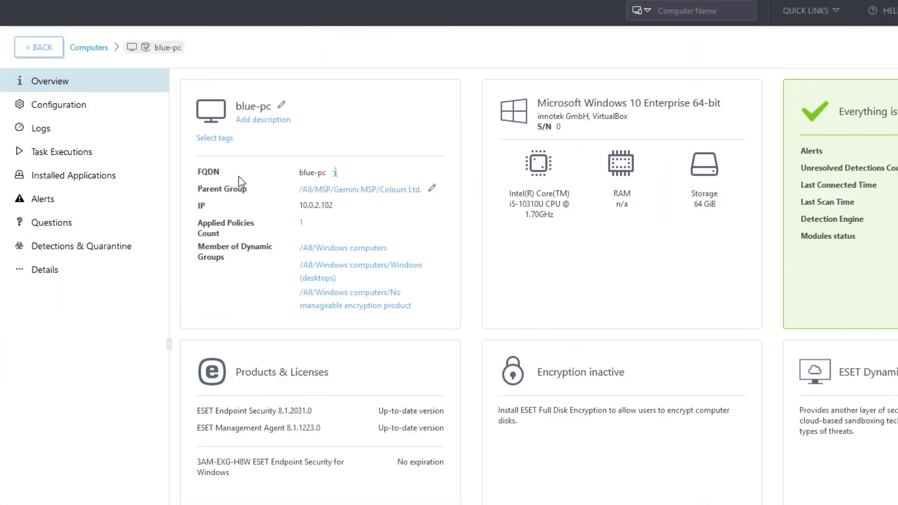
left_click(106, 181)
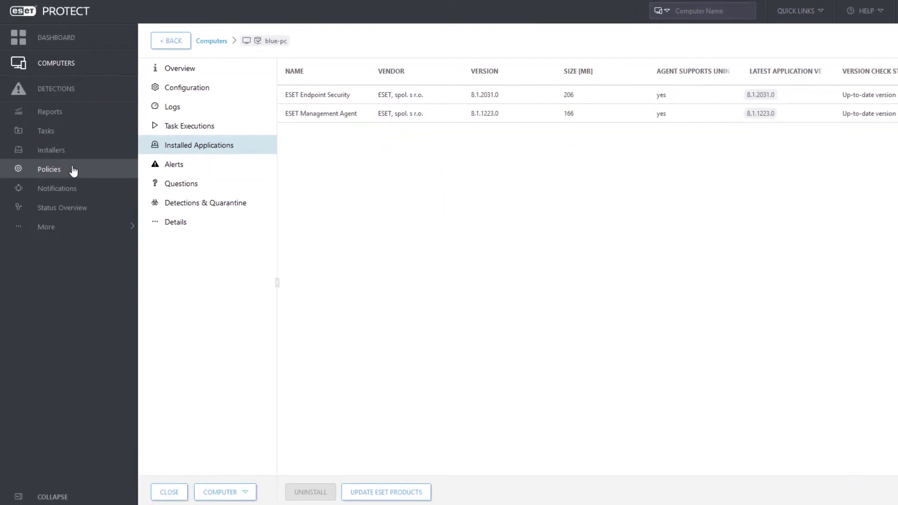
left_click(73, 171)
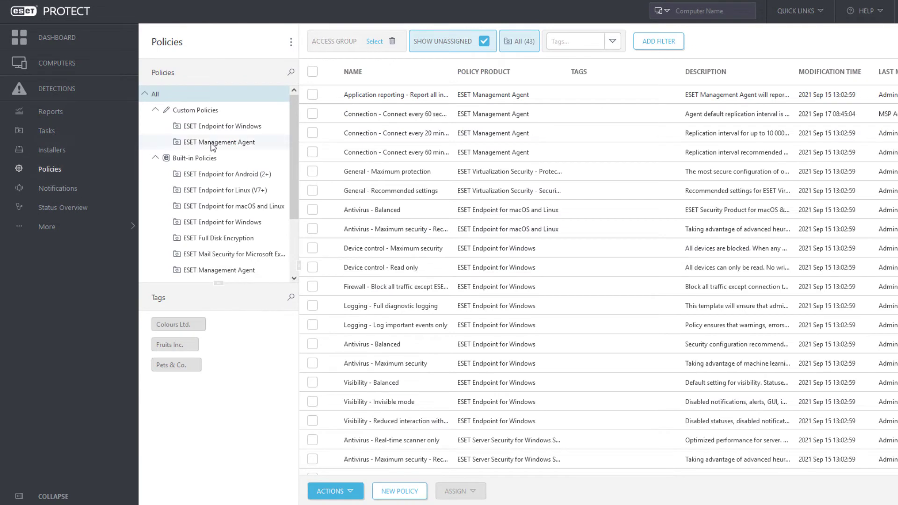
- Enable Report non-ESET-installed applications in the custom General Agent policy, save it, and return to Computers
left_click(209, 143)
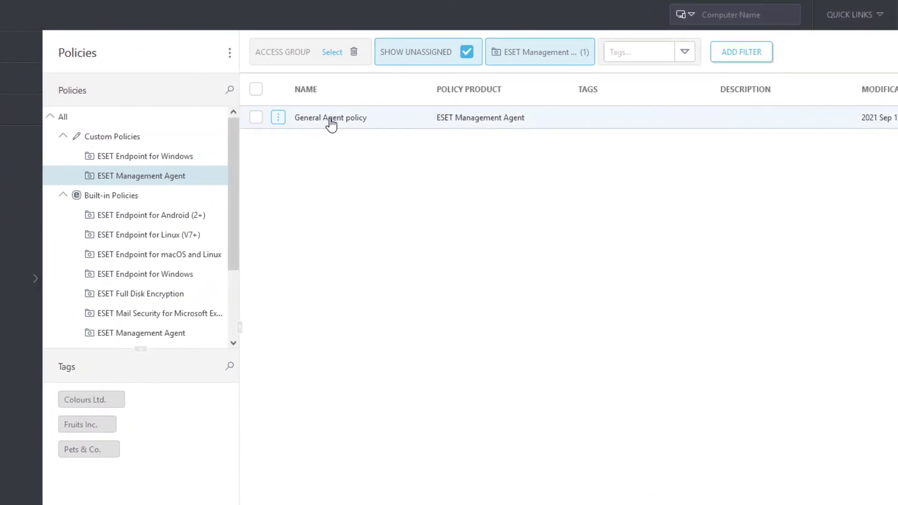
left_click(330, 122)
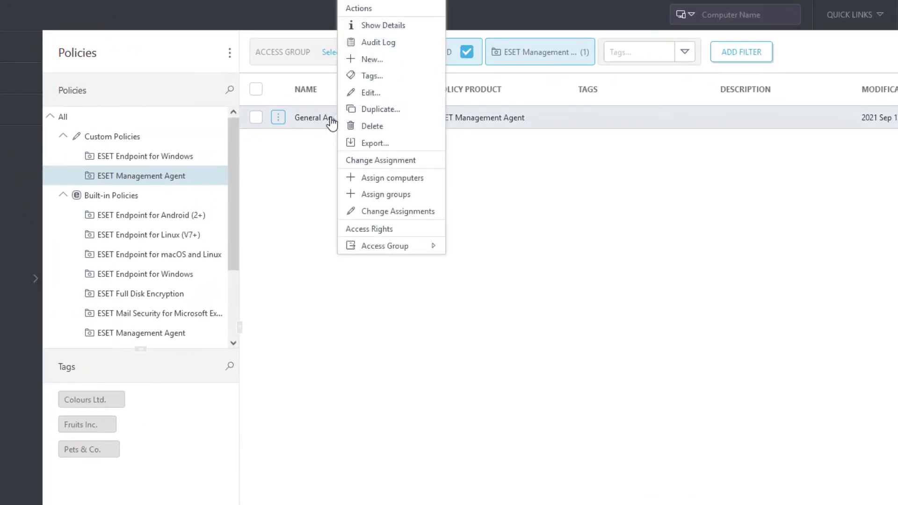
left_click(372, 97)
left_click(84, 157)
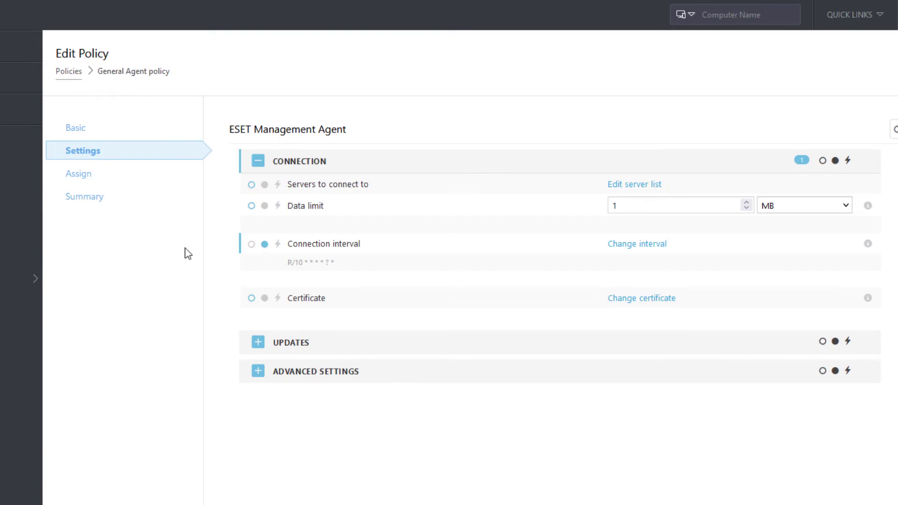
left_click(293, 372)
scroll(302, 370, "down", 4)
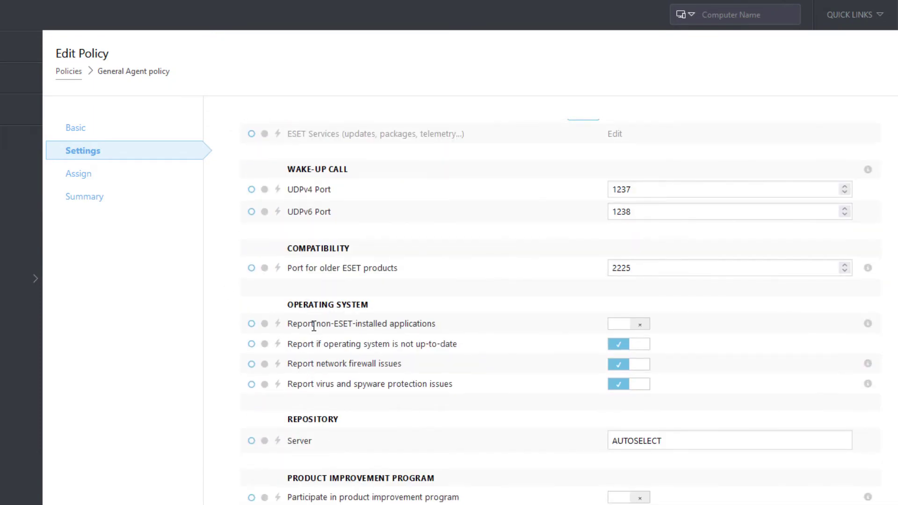
left_click(622, 324)
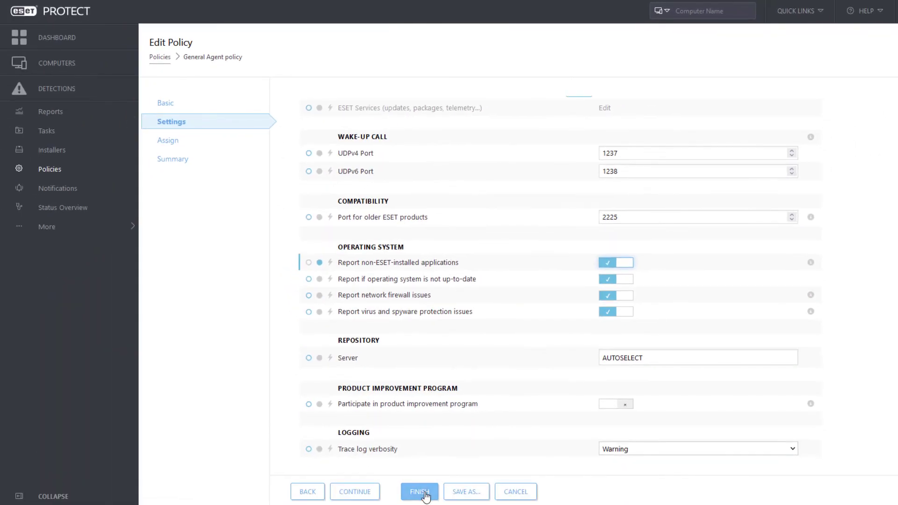
left_click(417, 487)
left_click(75, 63)
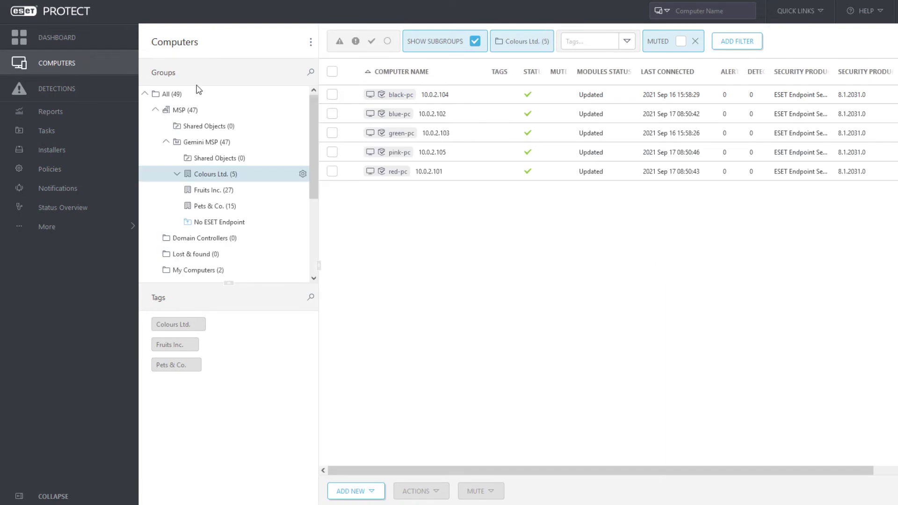
- Uninstall Adobe Acrobat Reader DC from blue-pc's installed applications list
left_click(350, 114)
left_click(369, 18)
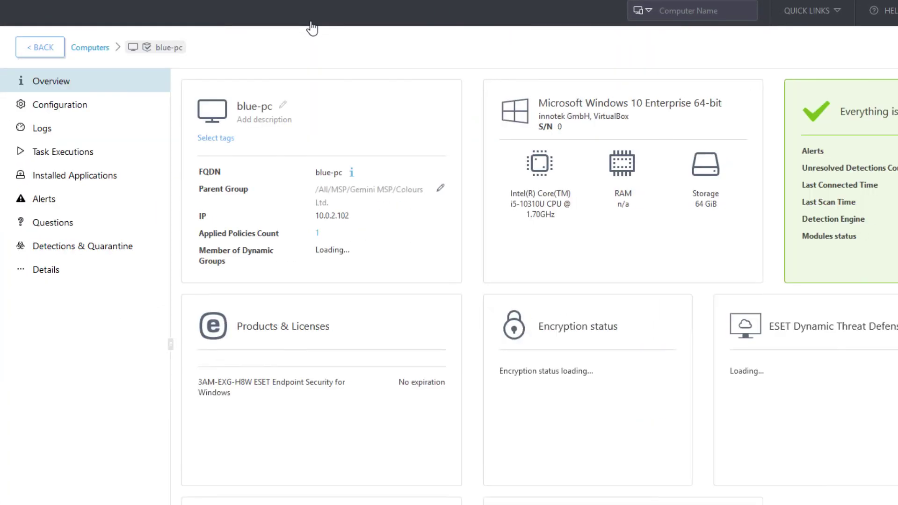
left_click(83, 182)
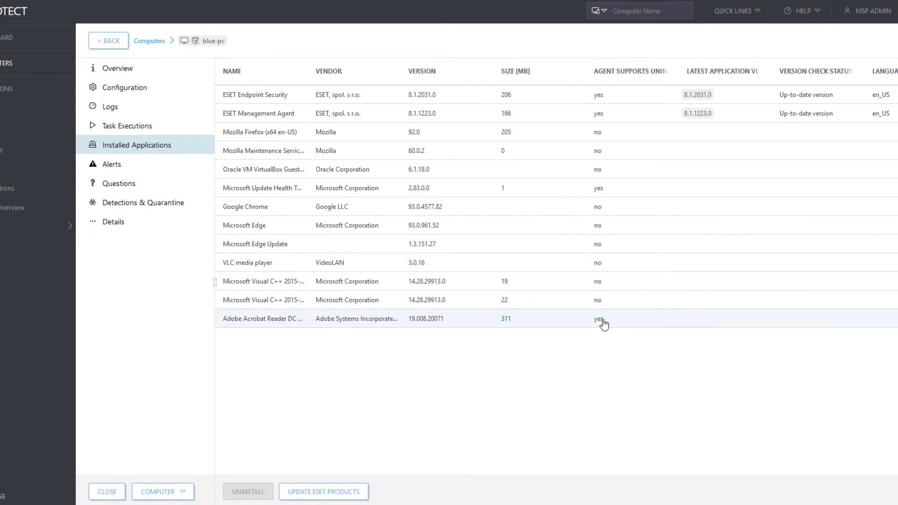
left_click(603, 323)
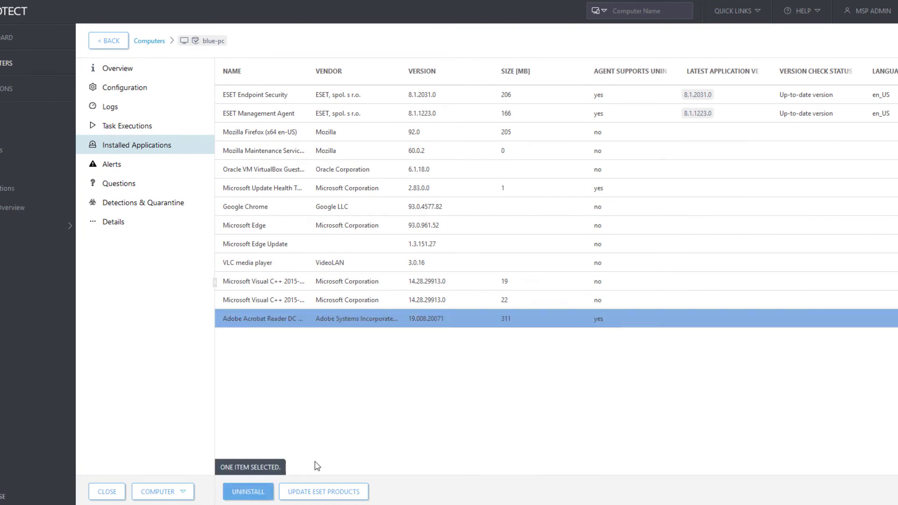
left_click(247, 491)
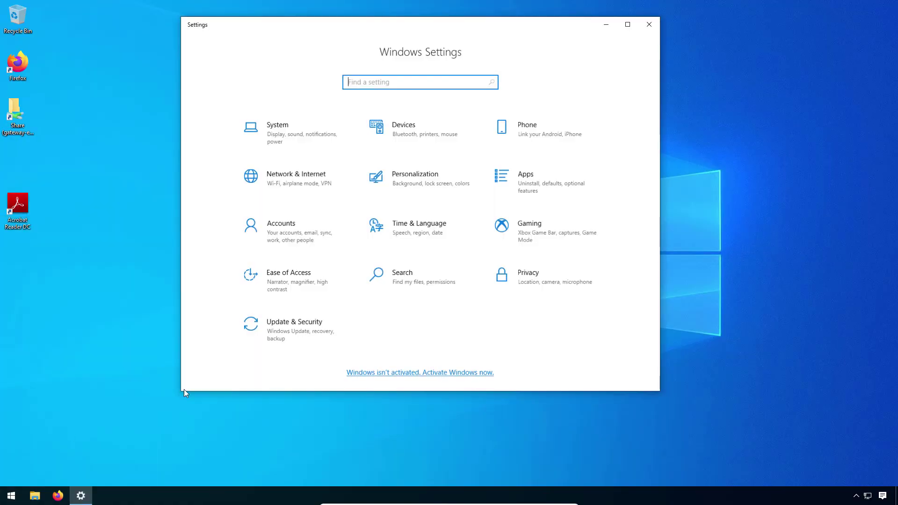
- Open Apps & features in Windows Settings to see the installed apps
left_click(535, 180)
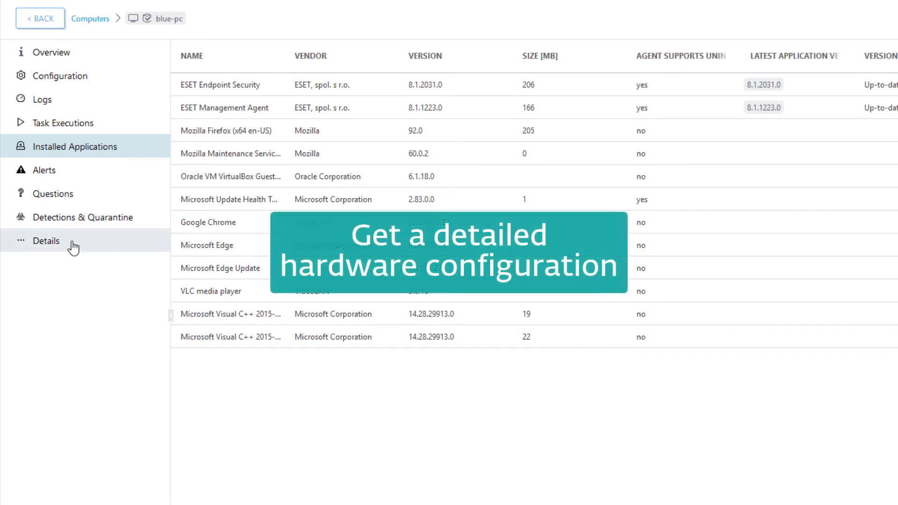
- Browse blue-pc's Hardware details: VirtualBox device, i5-10310U CPU, 64 GiB disk, network adapters
left_click(73, 247)
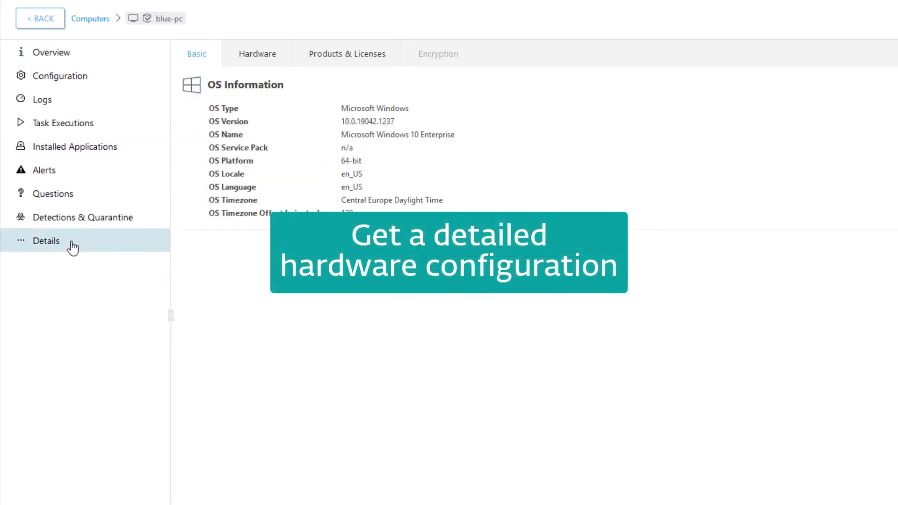
left_click(281, 59)
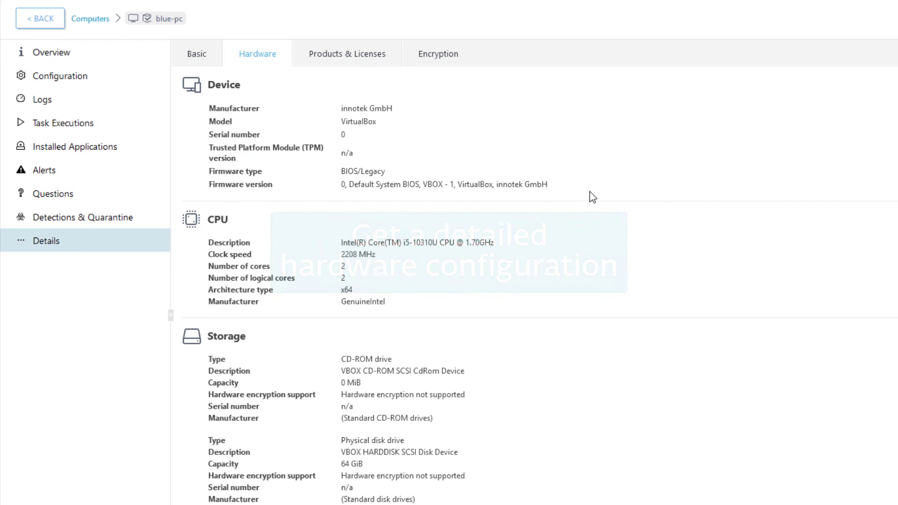
scroll(587, 210, "down", 10)
scroll(579, 365, "down", 3)
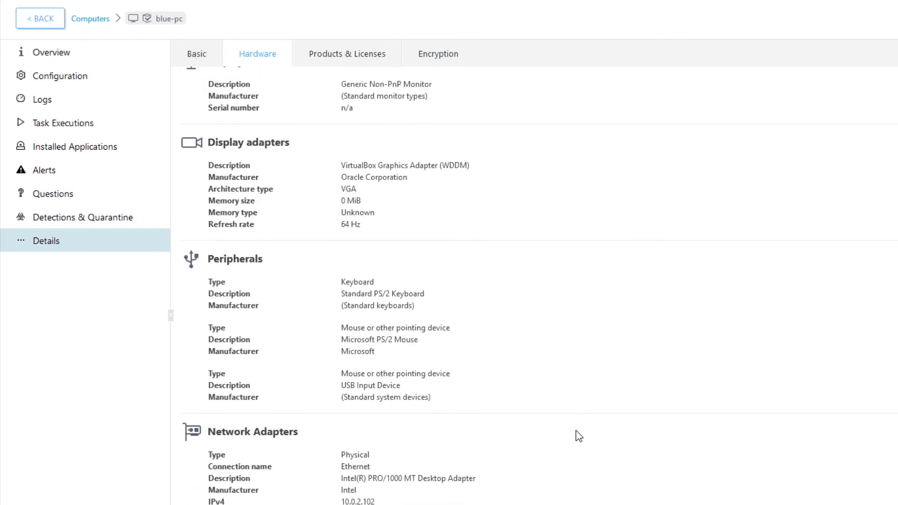
scroll(574, 376, "up", 10)
scroll(569, 169, "up", 2)
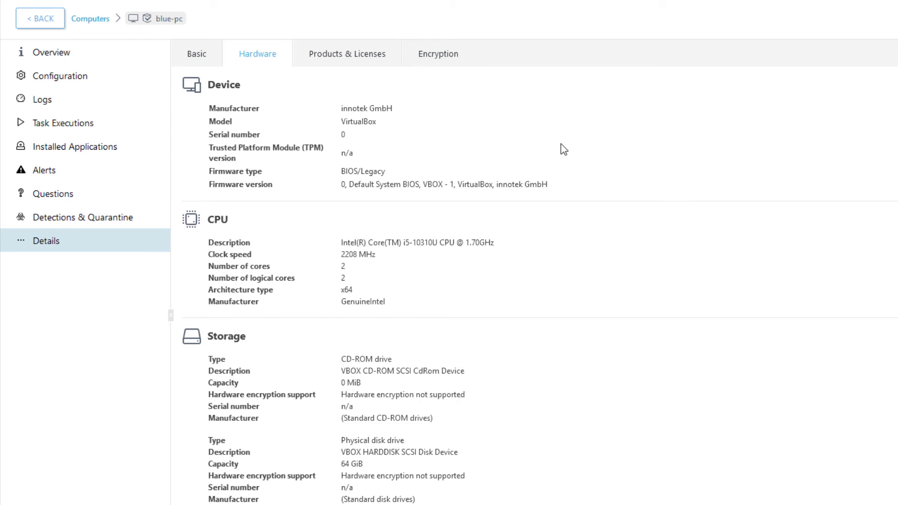
- Go back from blue-pc's details to the Colours Ltd. computers list showing all five PCs
left_click(53, 26)
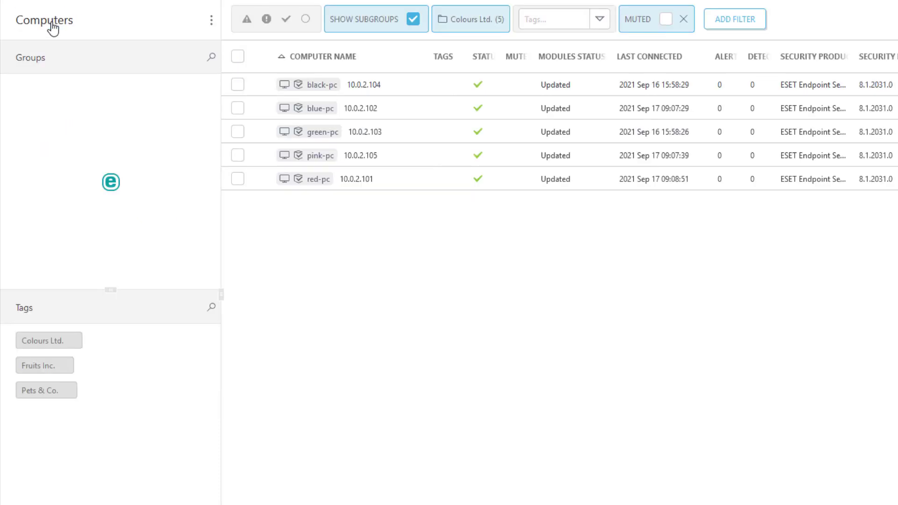